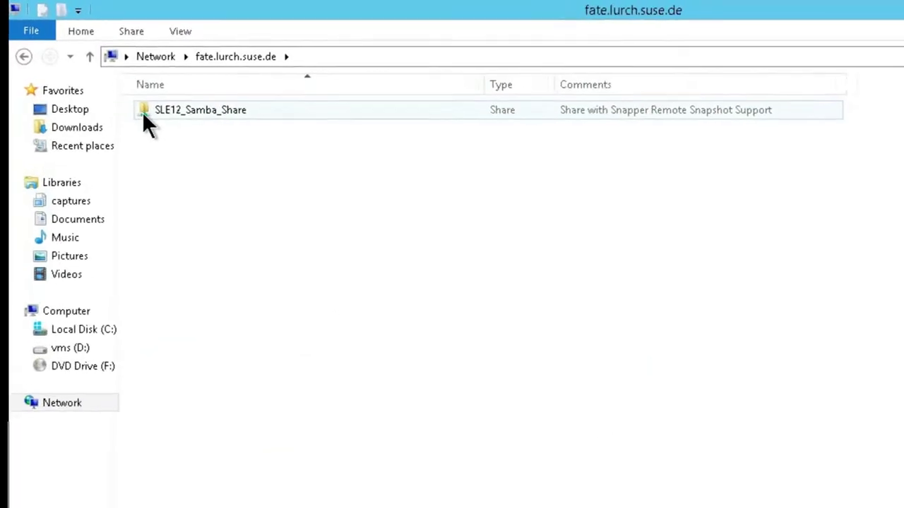
# Inside SLE12_Samba_Share, add a new text document named 'snap me' and open it in Notepad
pyautogui.click(144, 116)
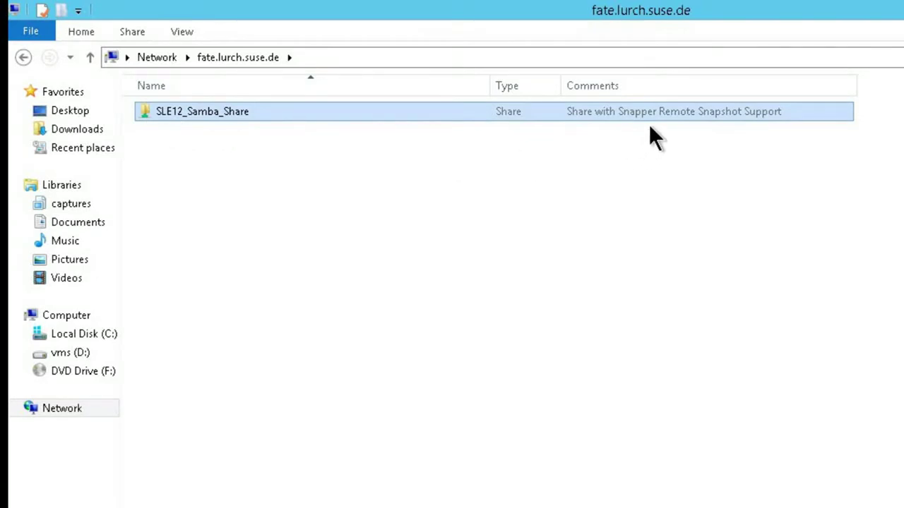
pyautogui.press('Return')
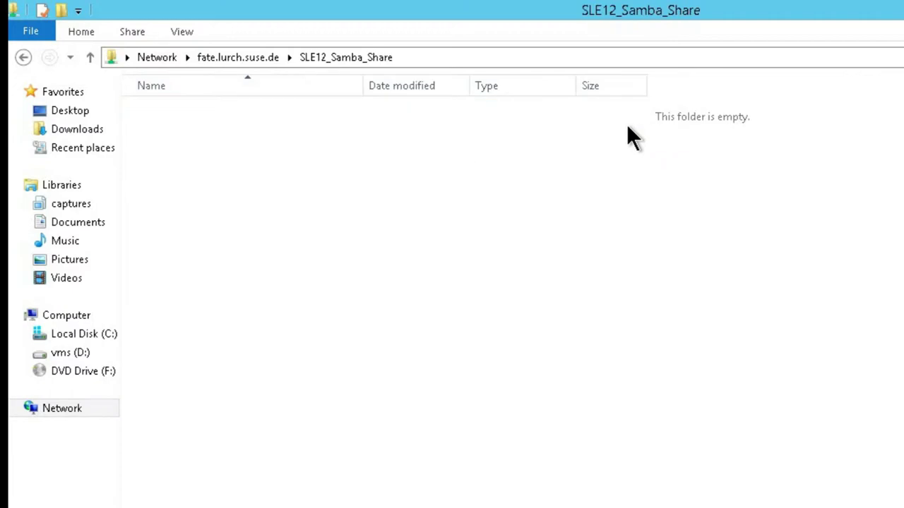
pyautogui.rightClick(335, 154)
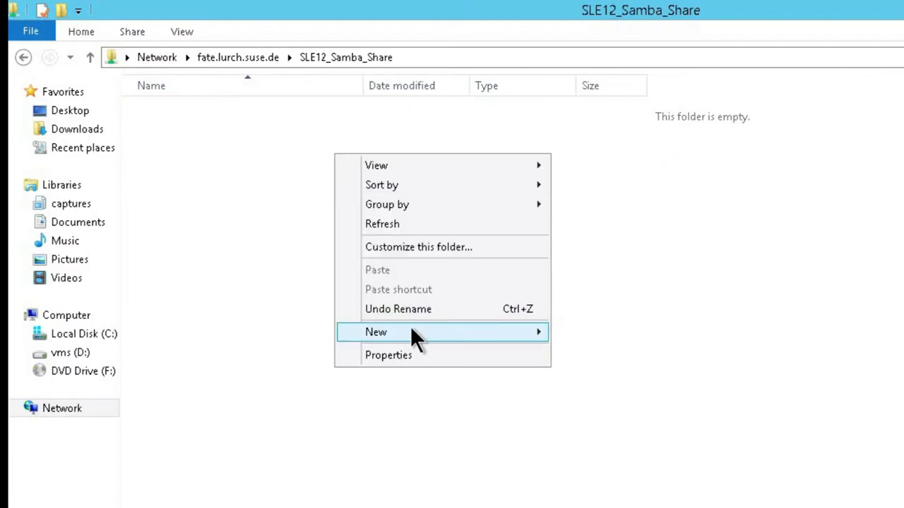
pyautogui.moveTo(412, 332)
pyautogui.click(607, 433)
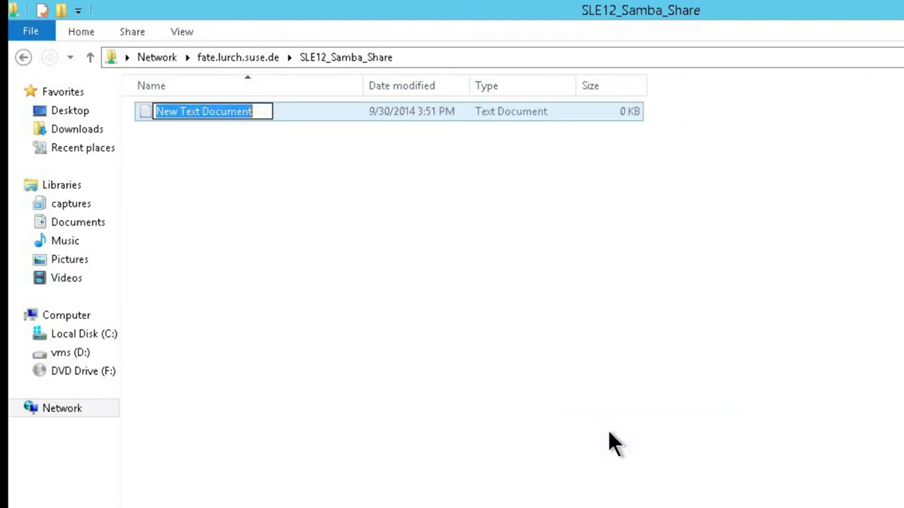
pyautogui.write('snap me')
pyautogui.press('Return')
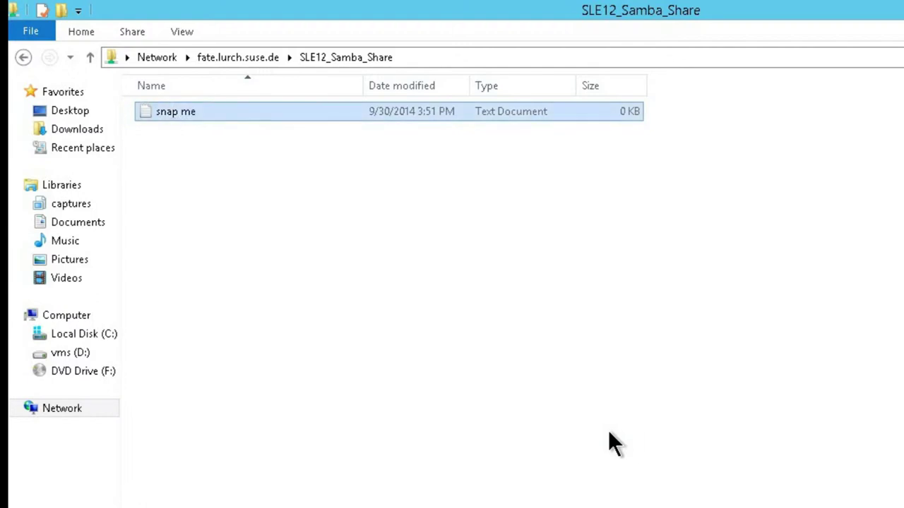
pyautogui.press('Return')
# Type 'before remote snapshot' into snap me, then exit Notepad and save the changes
pyautogui.write('before ')
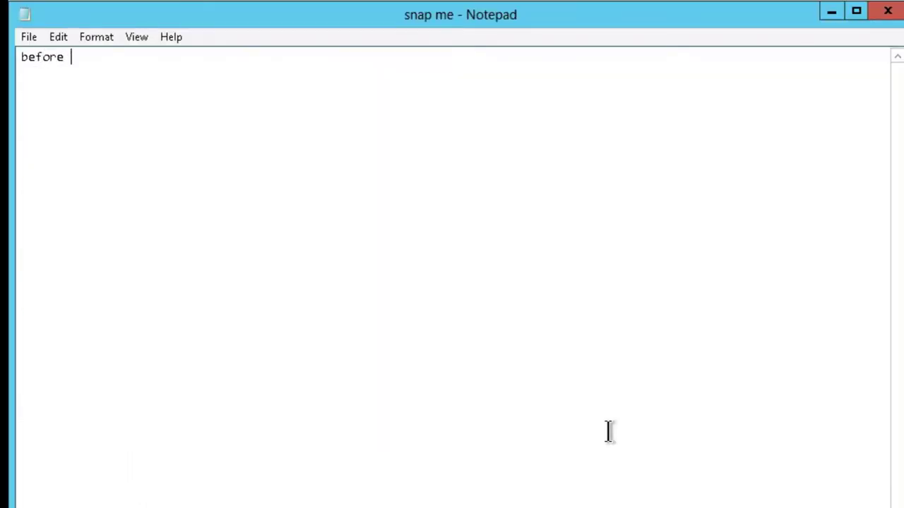
pyautogui.write('remote snapshot')
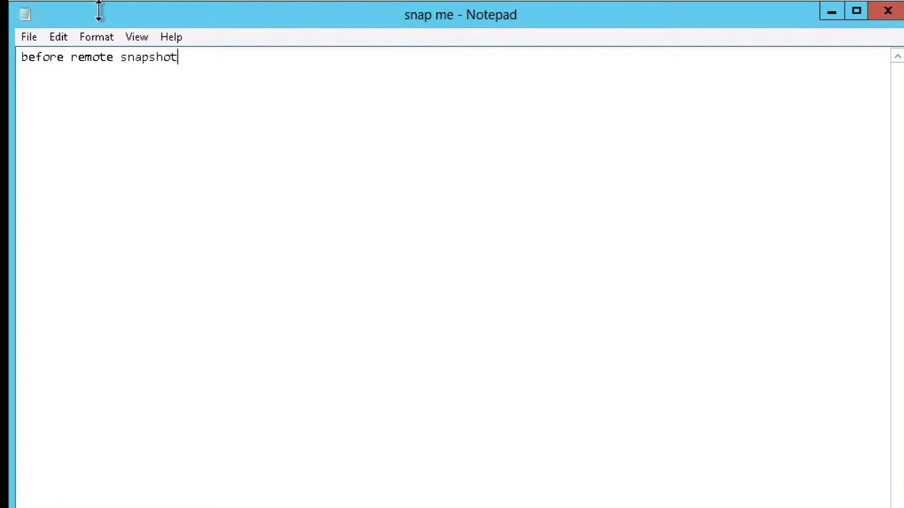
pyautogui.click(33, 35)
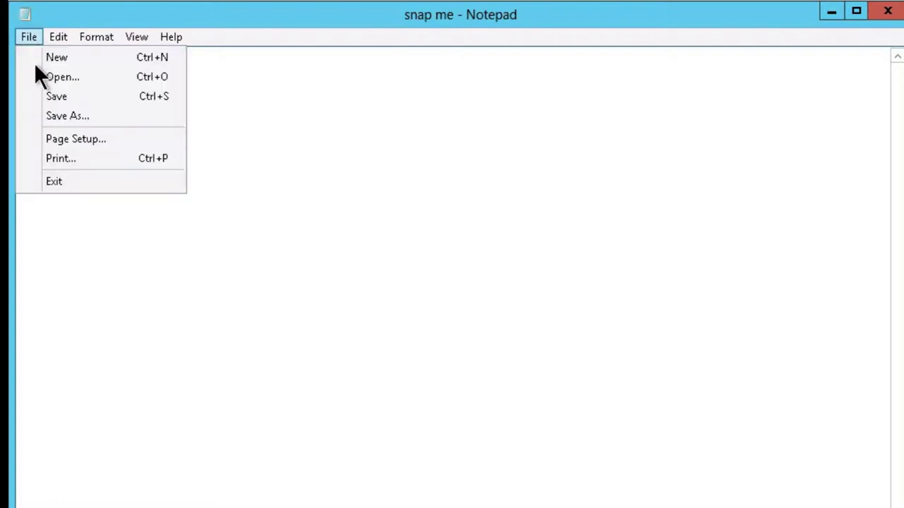
pyautogui.click(56, 180)
pyautogui.click(586, 406)
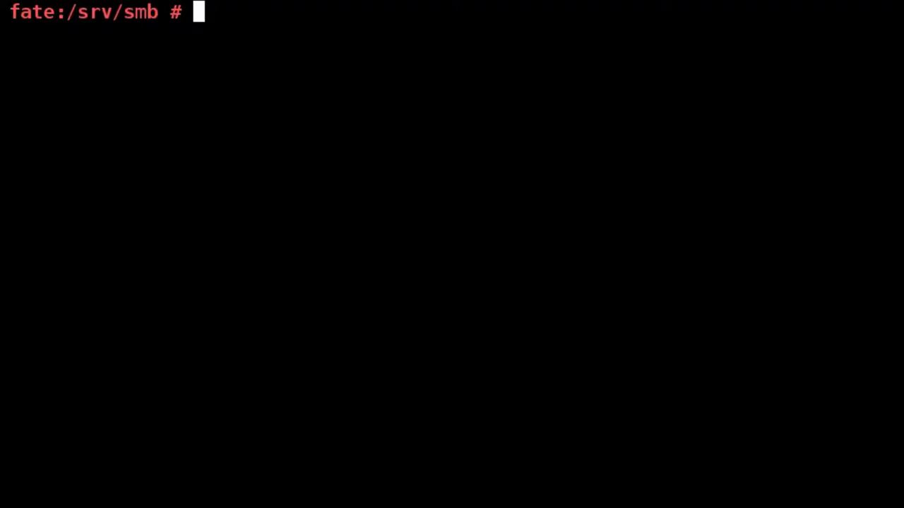
# Run ls and snapper list-configs to confirm snap me.txt and the samba_share config
pyautogui.write('ls')
pyautogui.press('Return')
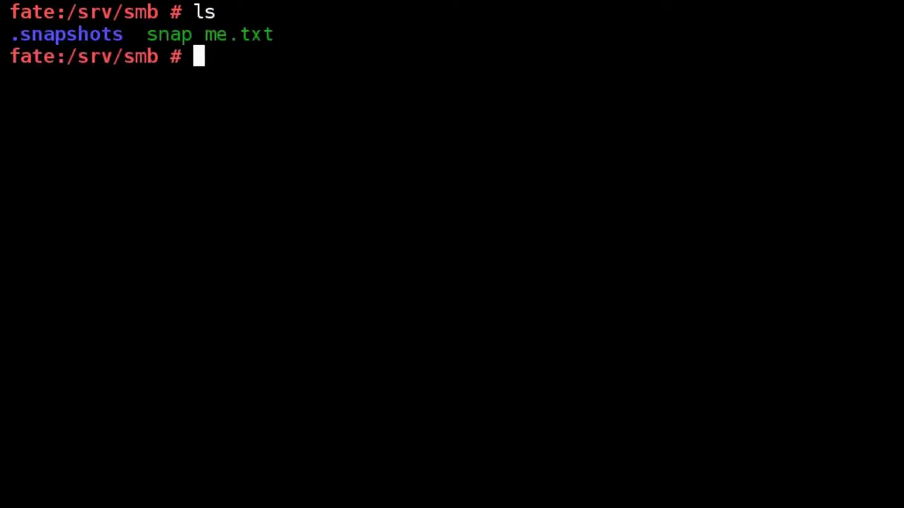
pyautogui.write('snappe')
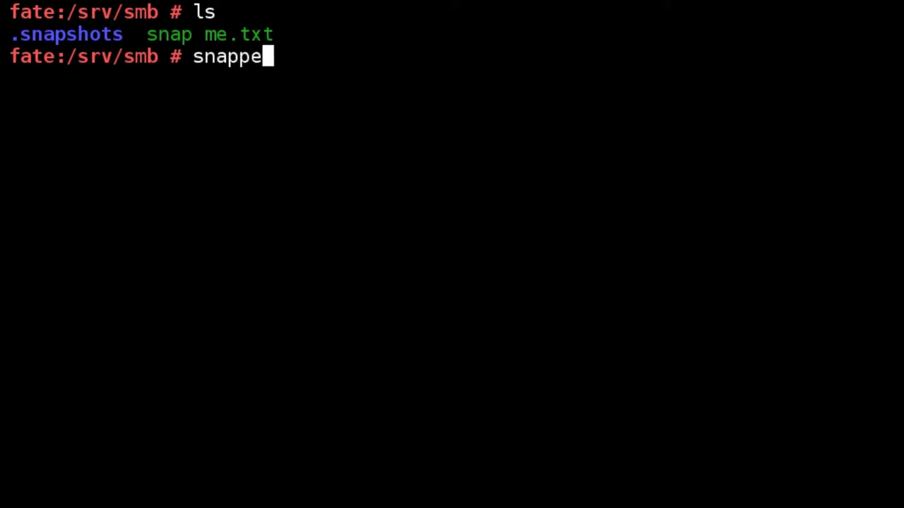
pyautogui.write('r list-configs')
pyautogui.press('Return')
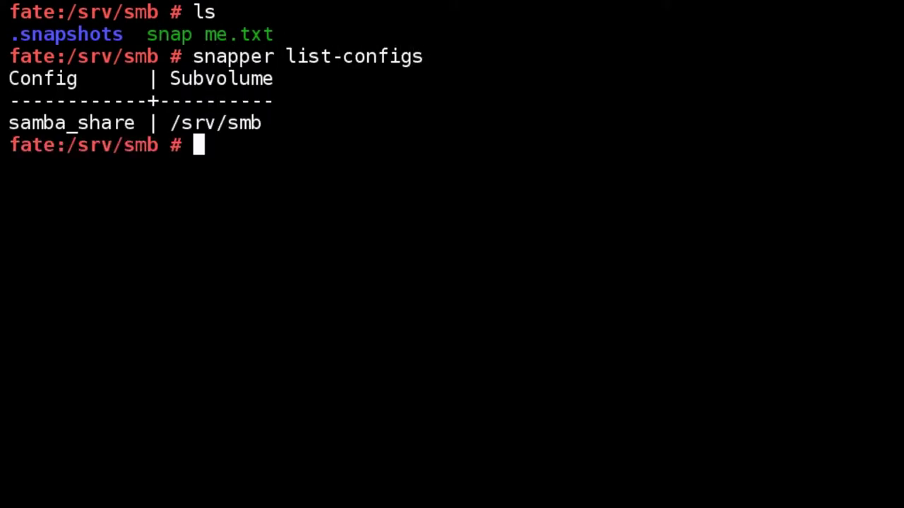
# Run snapper -c samba_share list, showing only the current snapshot
pyautogui.write('snapper -c')
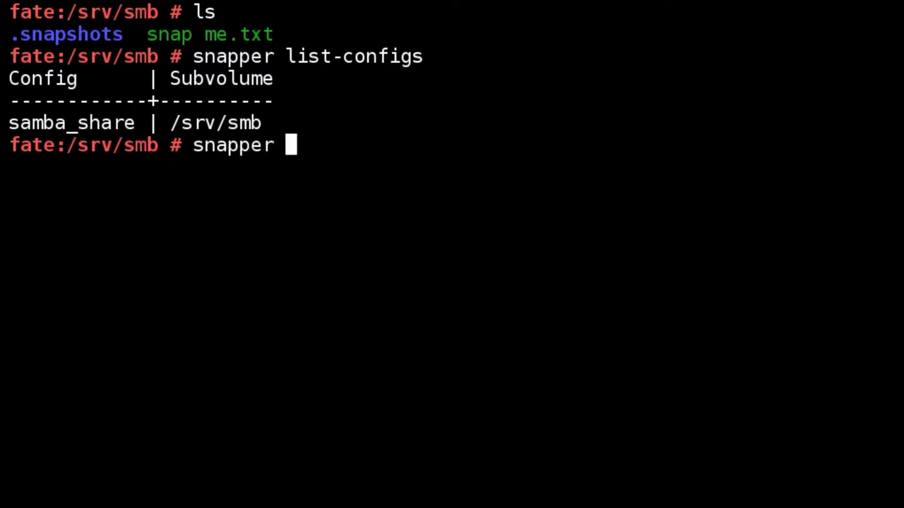
pyautogui.doubleClick(92, 122)
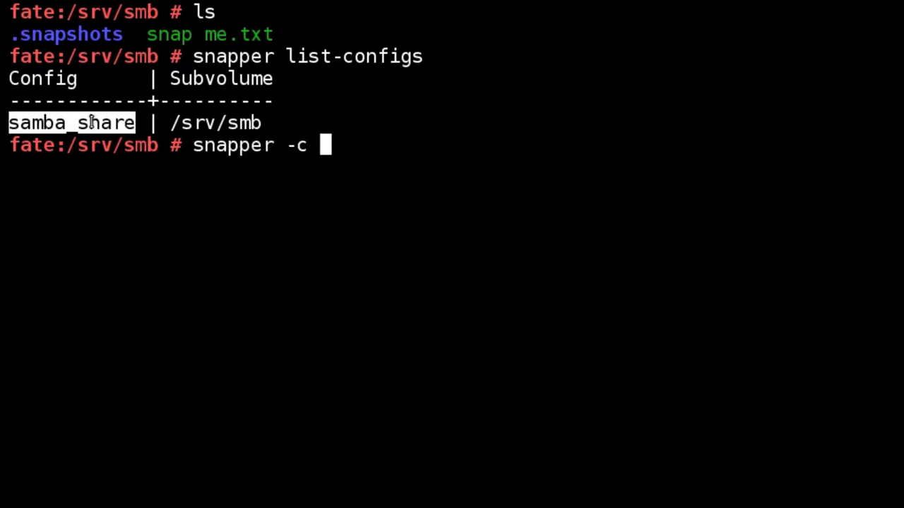
pyautogui.middleClick(91, 122)
pyautogui.write('list')
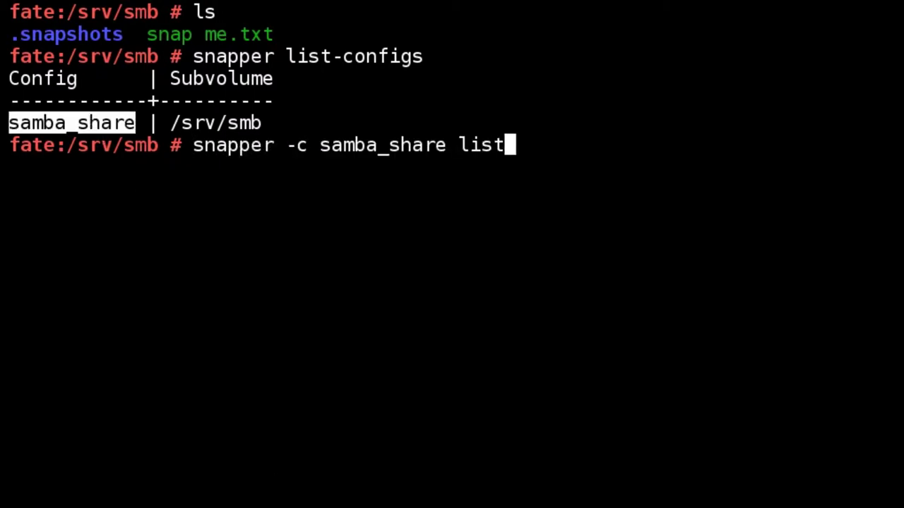
pyautogui.press('Return')
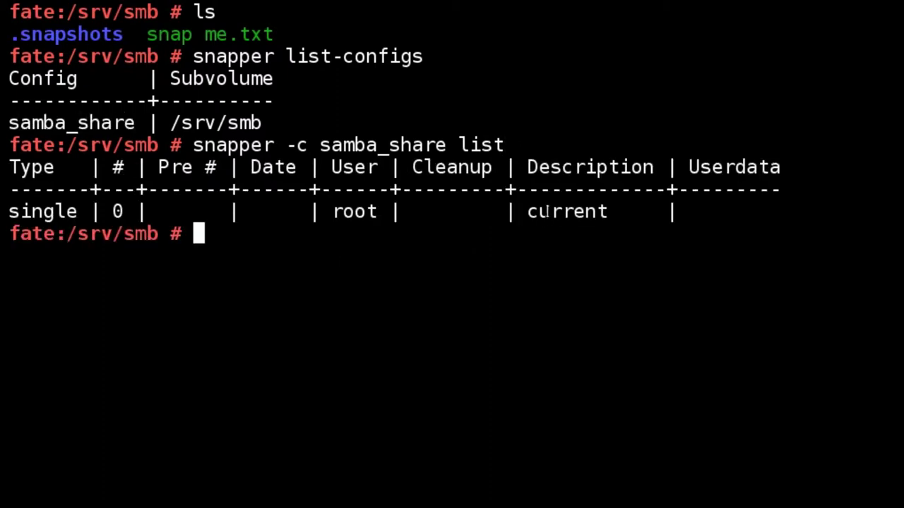
pyautogui.doubleClick(548, 215)
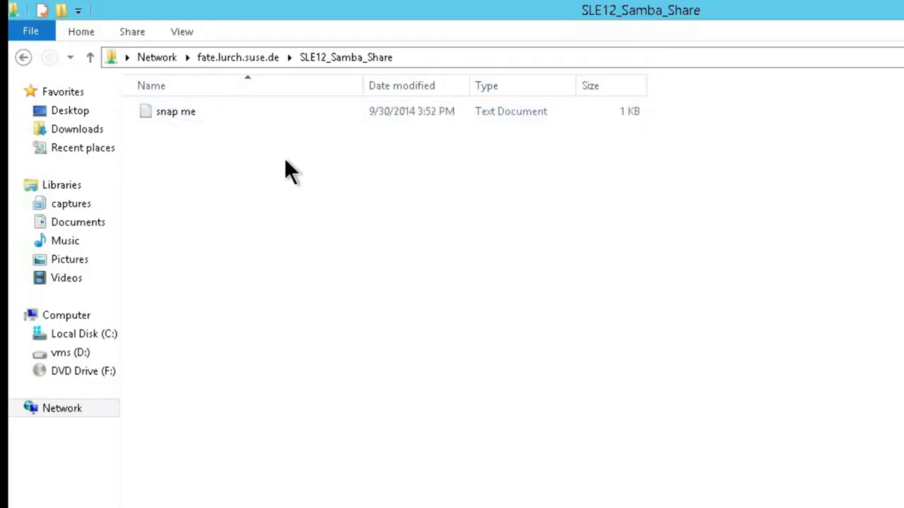
# Start diskshadow.exe in PowerShell, enter begin backup, and begin typing add volume
pyautogui.hotkey('alt', 'Tab')
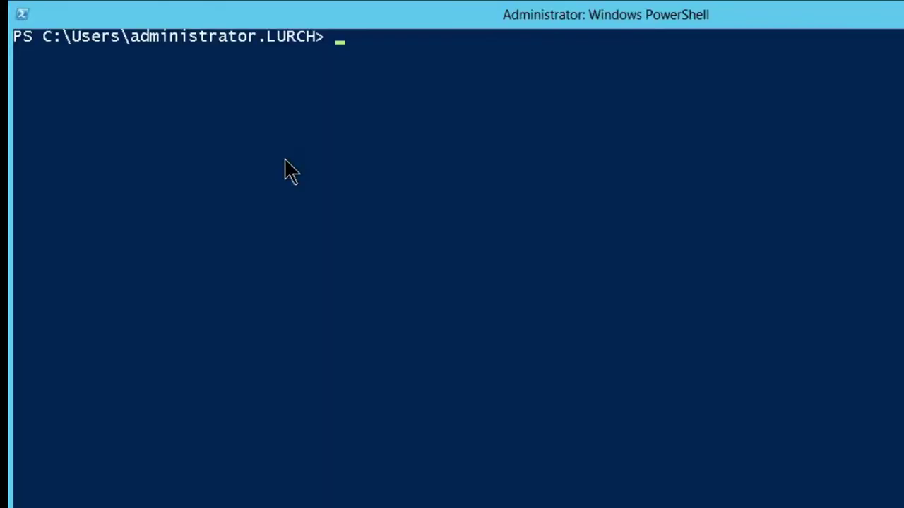
pyautogui.write('disks')
pyautogui.press('Tab')
pyautogui.press('Return')
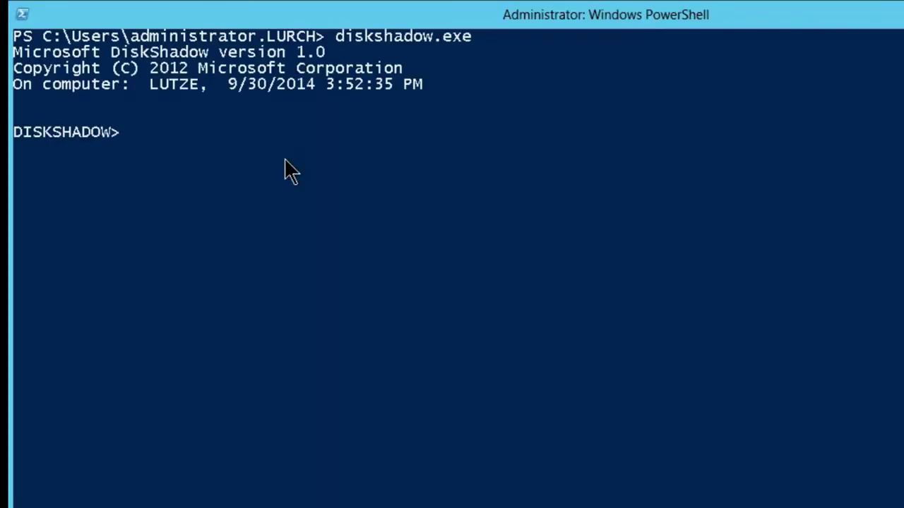
pyautogui.write('begin backup')
pyautogui.press('Return')
pyautogui.write('a')
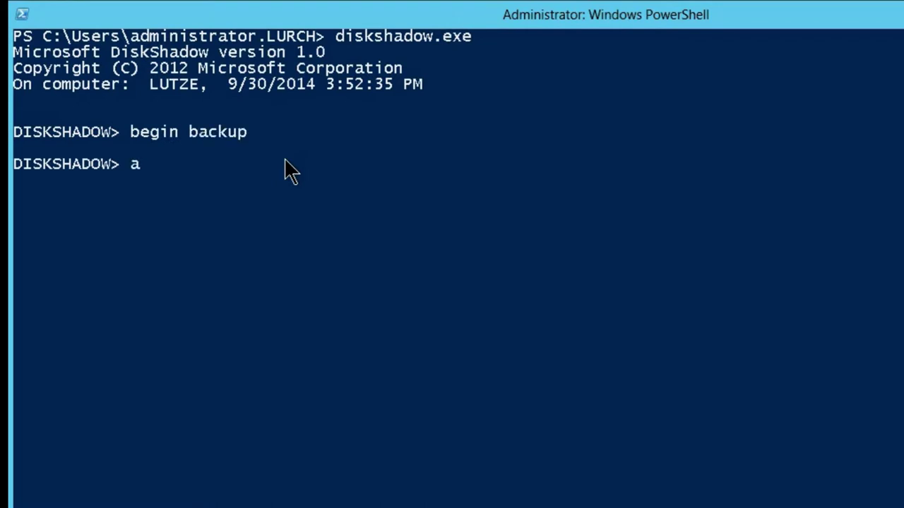
pyautogui.write('dd volume')
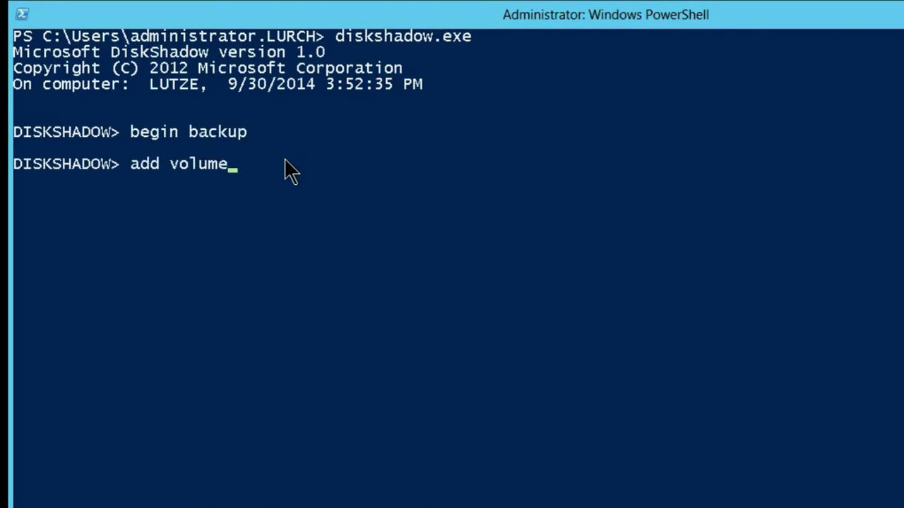
# Copy the SLE12_Samba_Share network path from File Explorer's address bar
pyautogui.hotkey('alt', 'Tab')
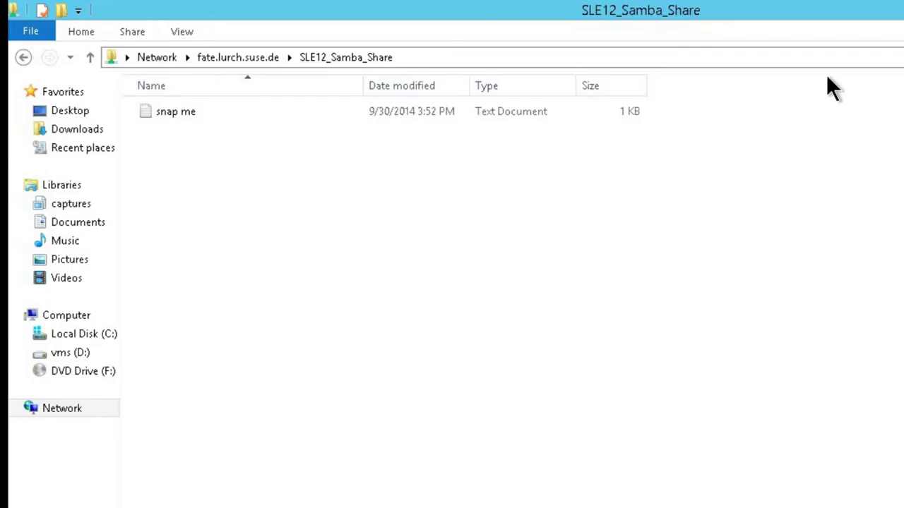
pyautogui.click(442, 59)
pyautogui.rightClick(442, 60)
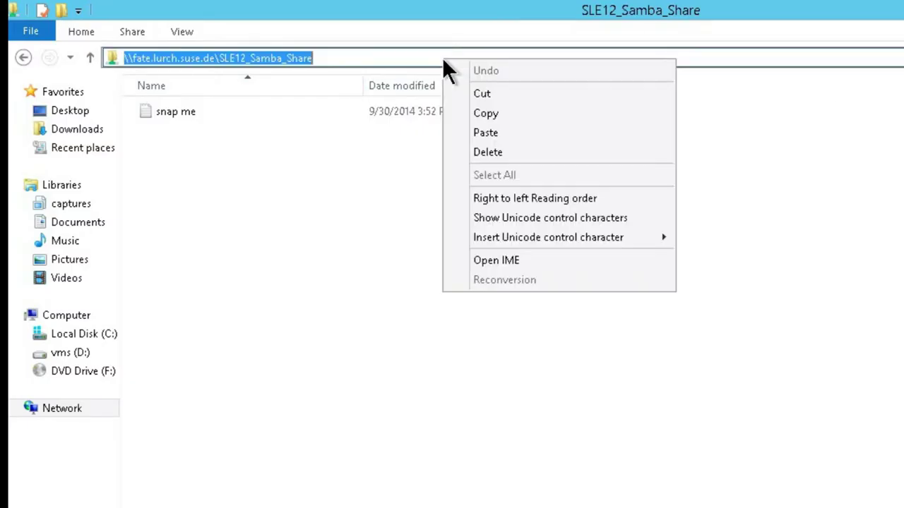
pyautogui.click(490, 113)
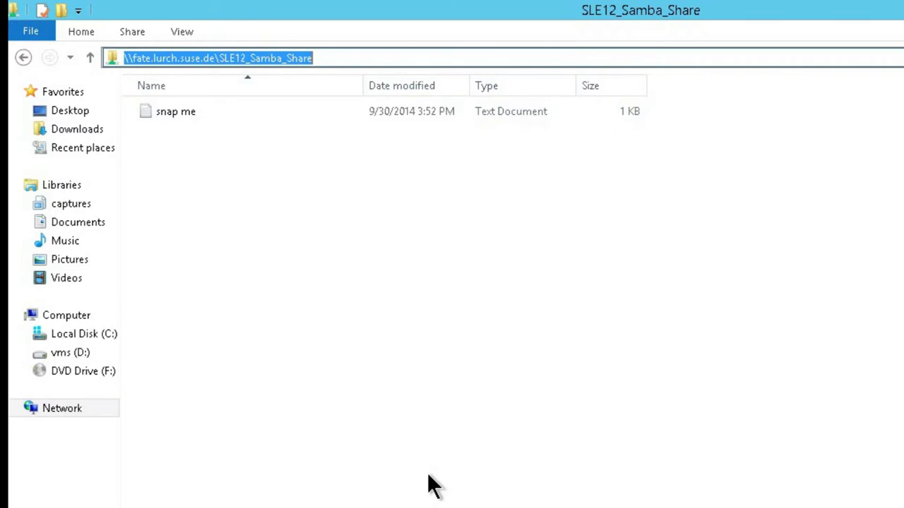
pyautogui.hotkey('alt', 'Tab')
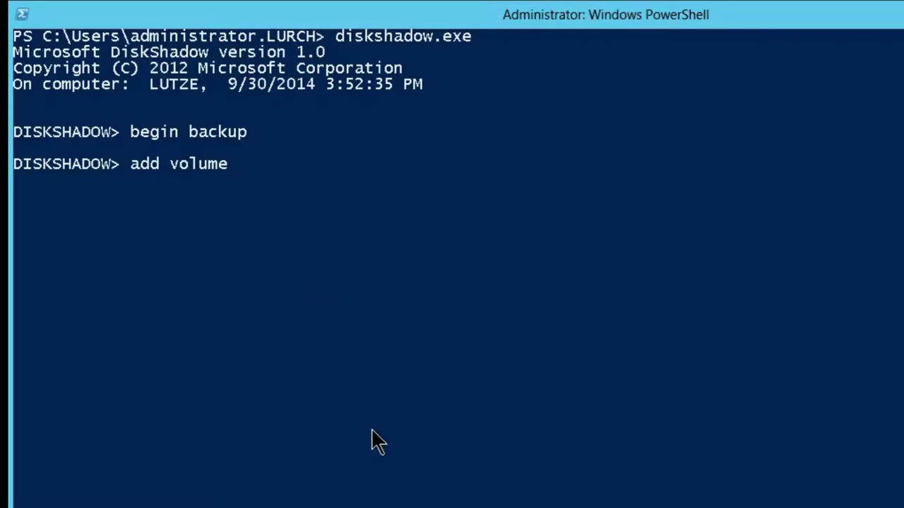
# Paste the \\fate.lurch.suse.de\SLE12_Samba_Share path after add volume and submit it
pyautogui.rightClick(319, 279)
pyautogui.press('Return')
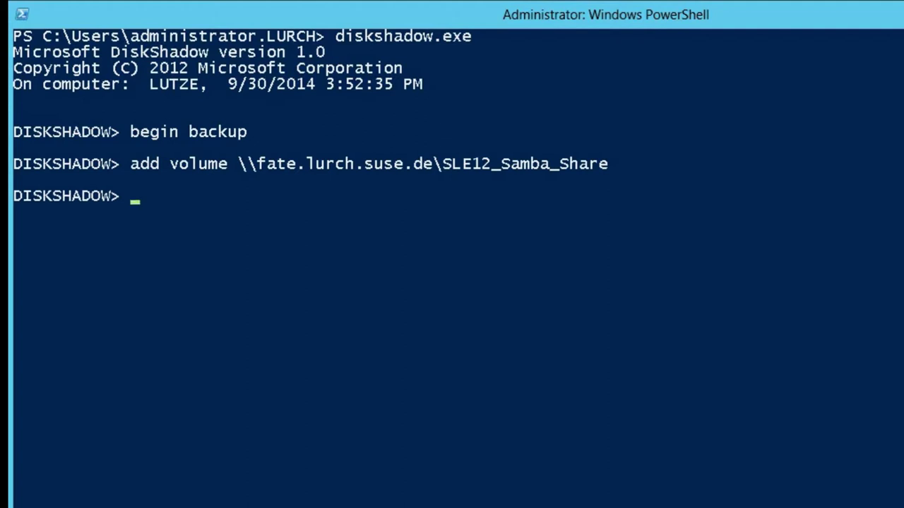
pyautogui.click(669, 422)
# Run create to take the shadow copy and mark its device name
pyautogui.write('create')
pyautogui.press('Return')
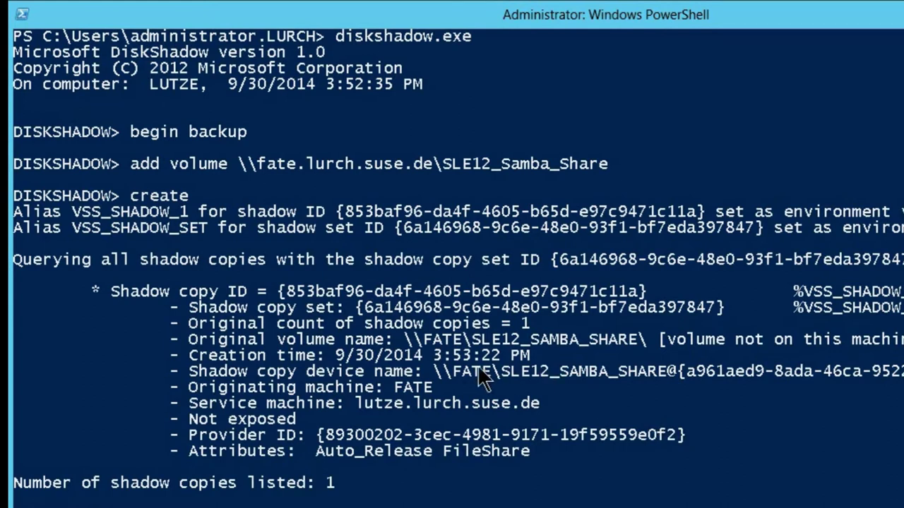
pyautogui.moveTo(433, 374); pyautogui.dragTo(903, 380)
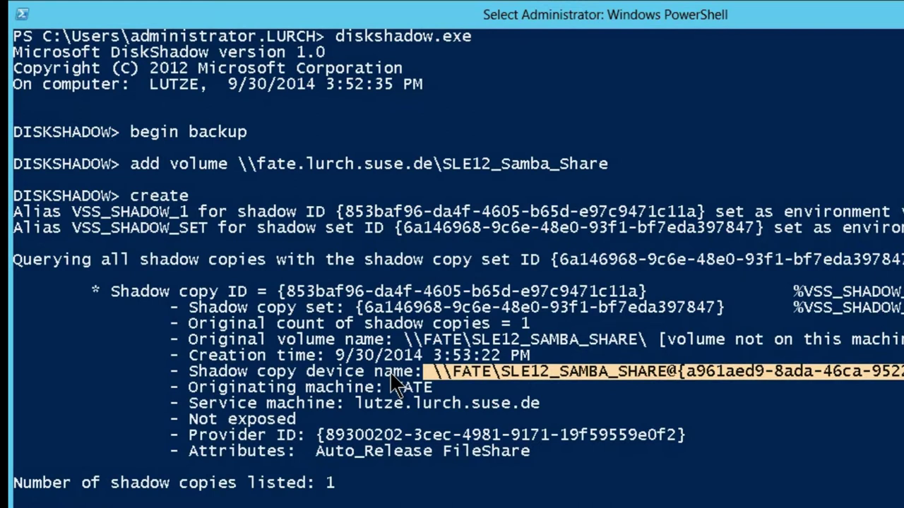
# Append a second line 'after remote snapshot' to snap me and save it on exiting Notepad
pyautogui.hotkey('alt', 'Tab')
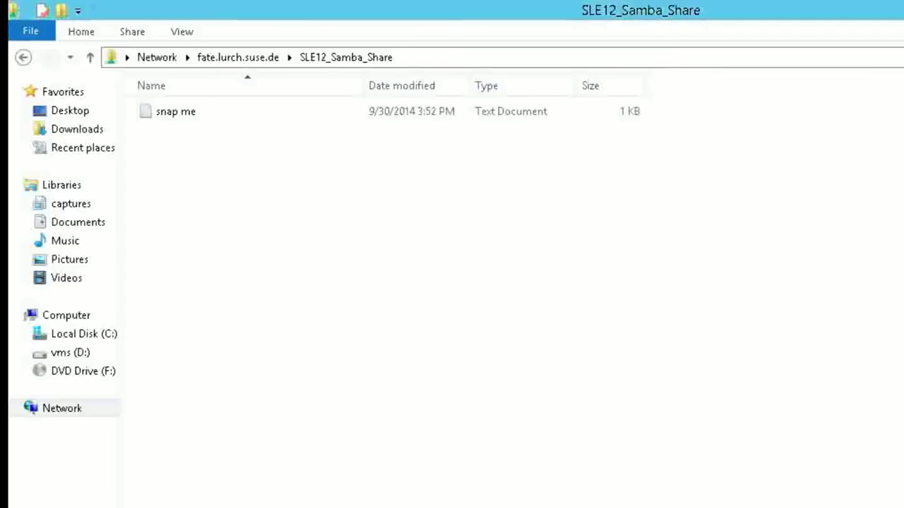
pyautogui.doubleClick(140, 111)
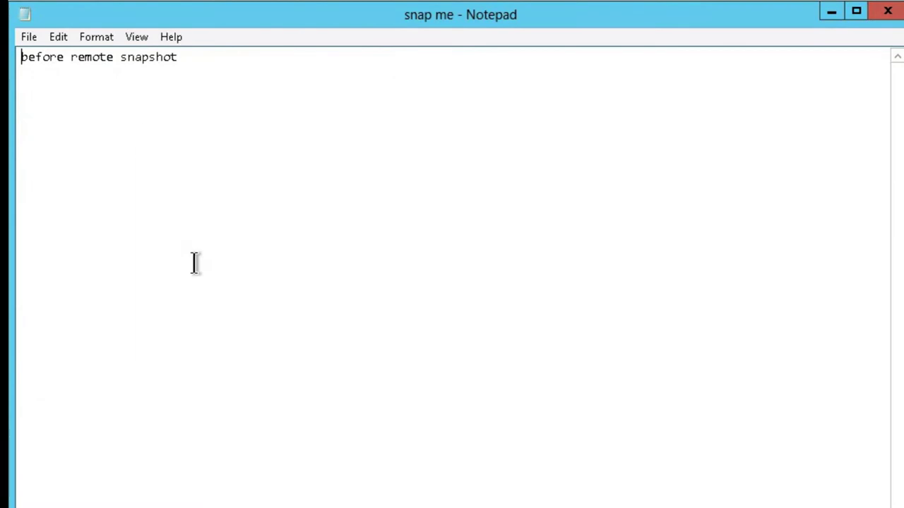
pyautogui.click(318, 355)
pyautogui.press('Return')
pyautogui.write('after remote snapshot')
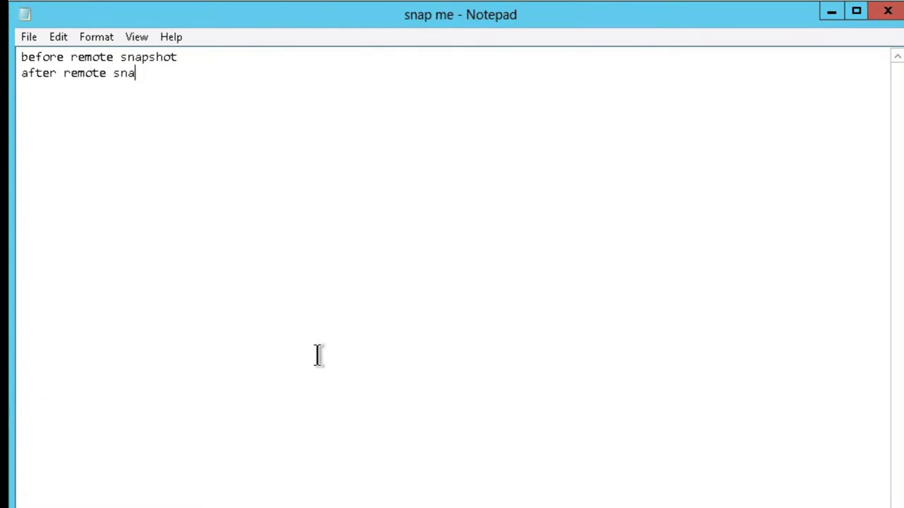
pyautogui.click(24, 39)
pyautogui.click(79, 197)
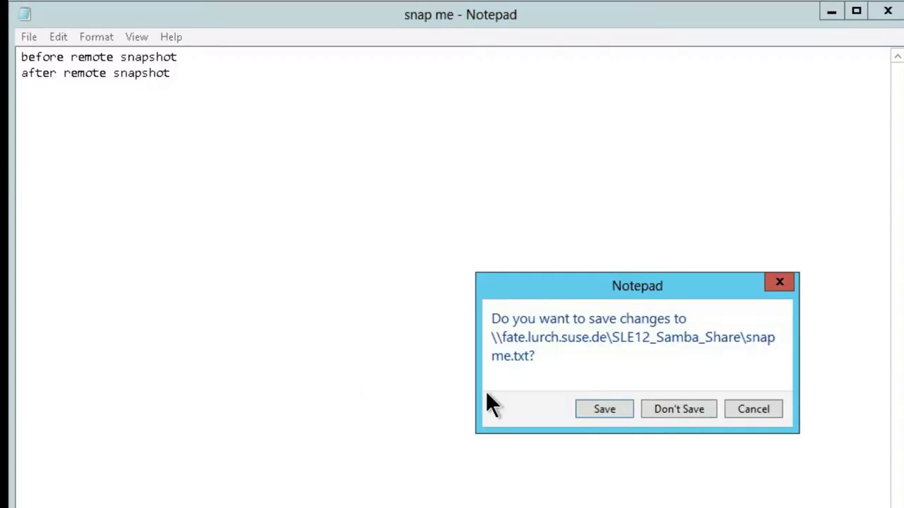
pyautogui.click(612, 405)
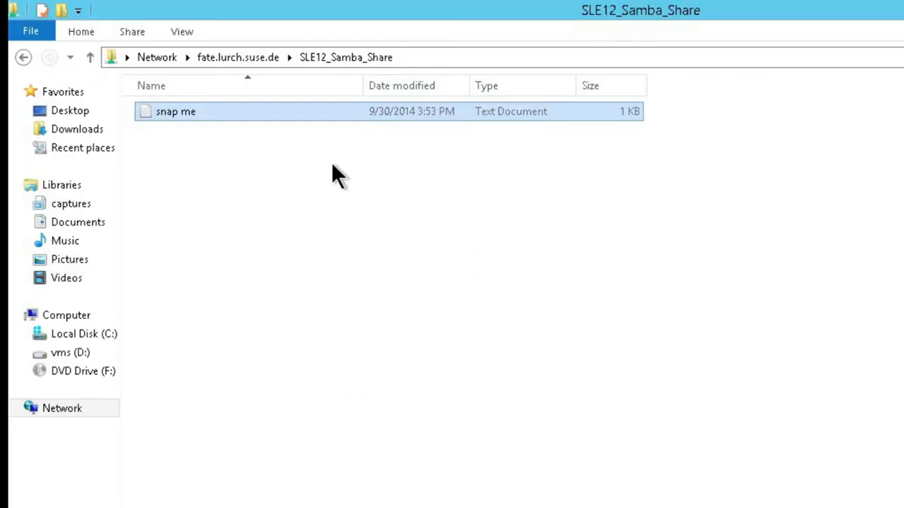
# Open snap me in the SLE12_SAMBA_SHARE@{…} shadow-copy share, check it, then return to fate.lurch.suse.de
pyautogui.click(247, 58)
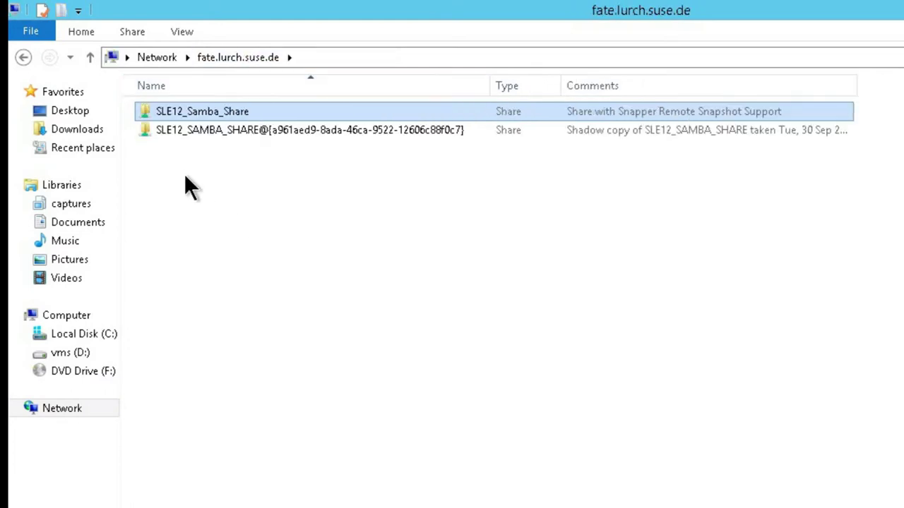
pyautogui.click(161, 130)
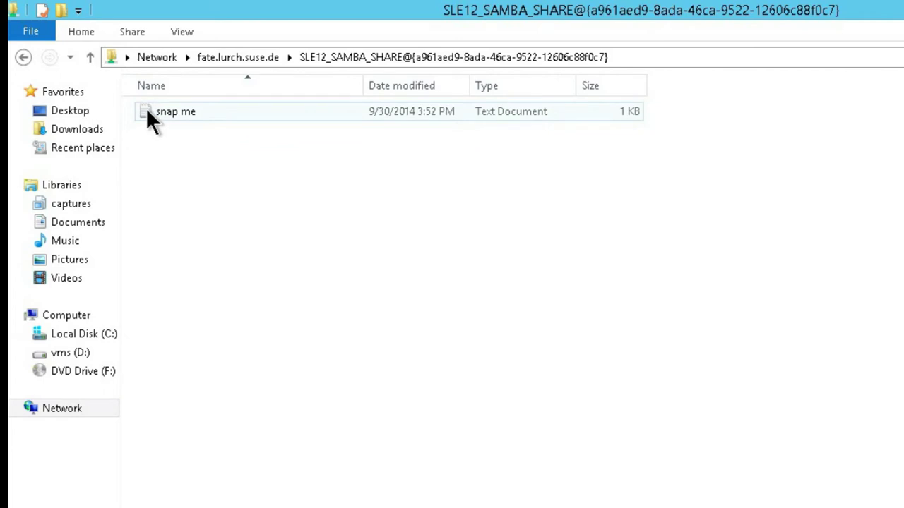
pyautogui.doubleClick(146, 111)
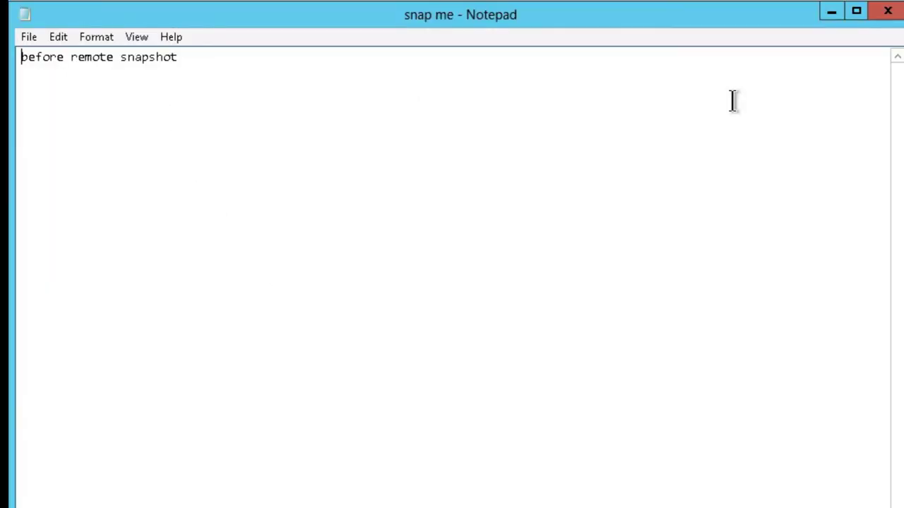
pyautogui.click(887, 12)
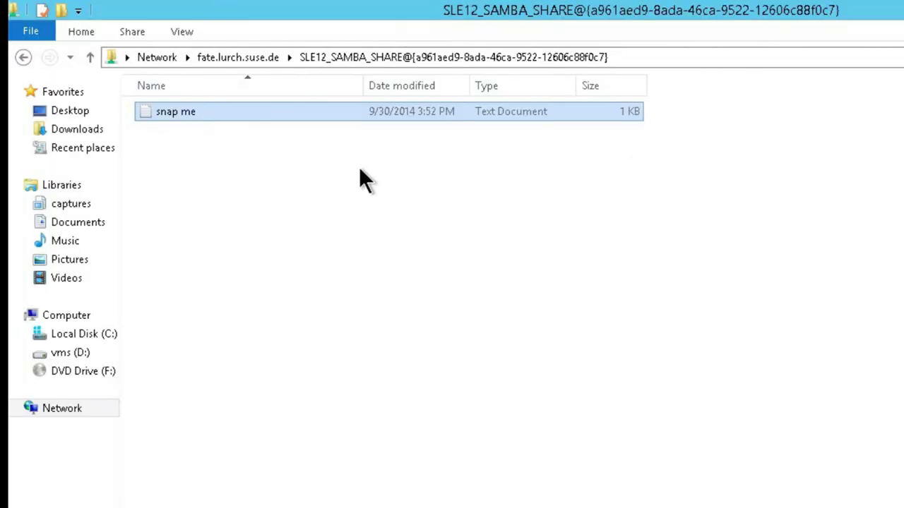
pyautogui.click(247, 57)
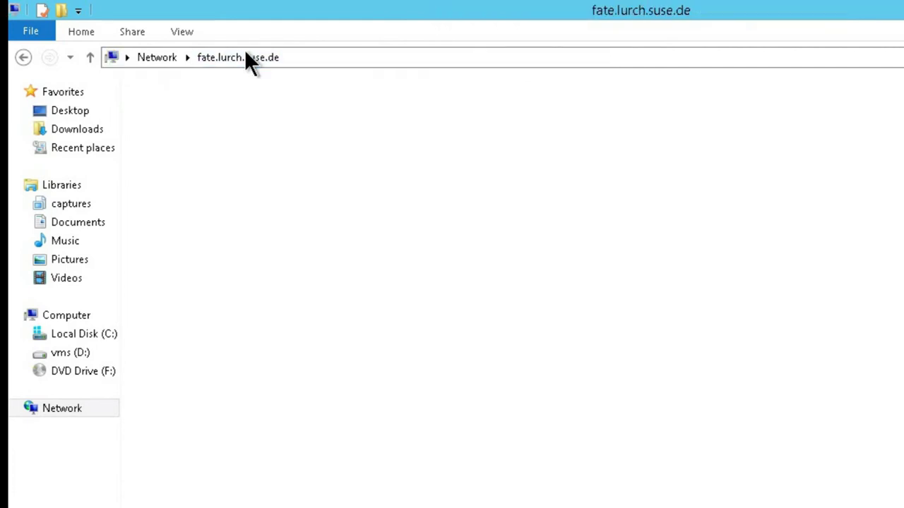
pyautogui.click(214, 168)
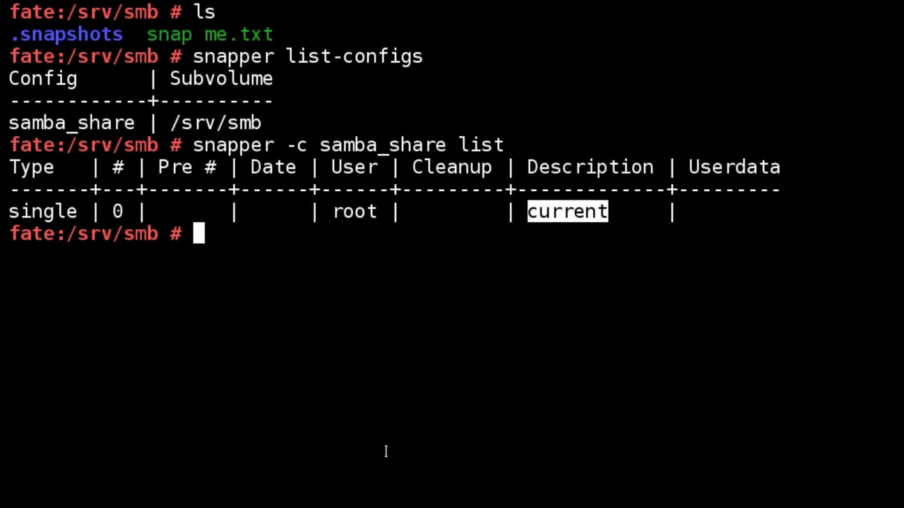
# Rerun snapper -c samba_share list and highlight snapshot 1's 'Snapshot created by Samba' description
pyautogui.press('Return')
pyautogui.press('Up')
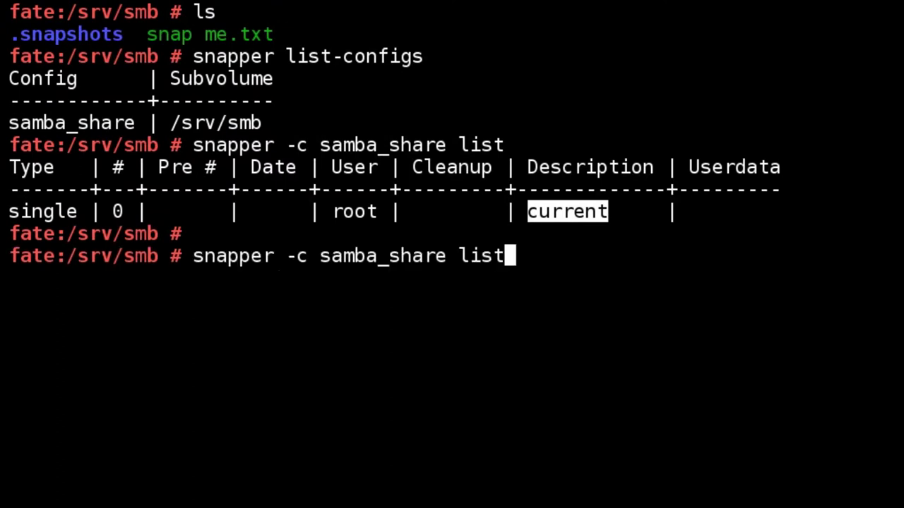
pyautogui.press('Return')
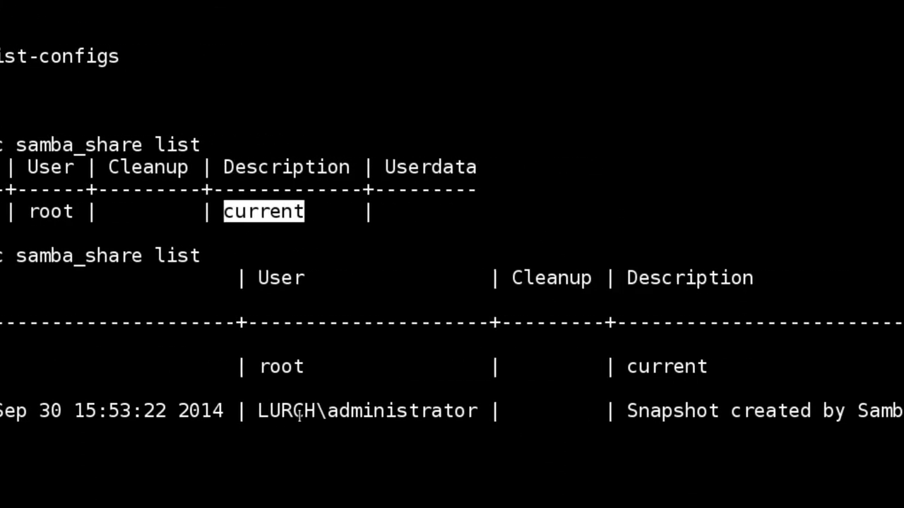
pyautogui.moveTo(717, 411); pyautogui.dragTo(875, 414)
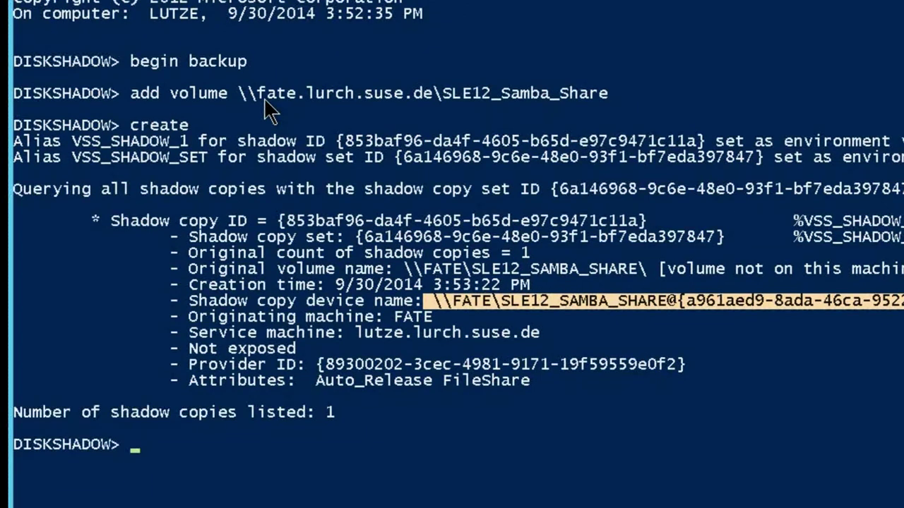
# Run end backup in DiskShadow, then refresh the fate.lurch.suse.de share list
pyautogui.write('end backu')
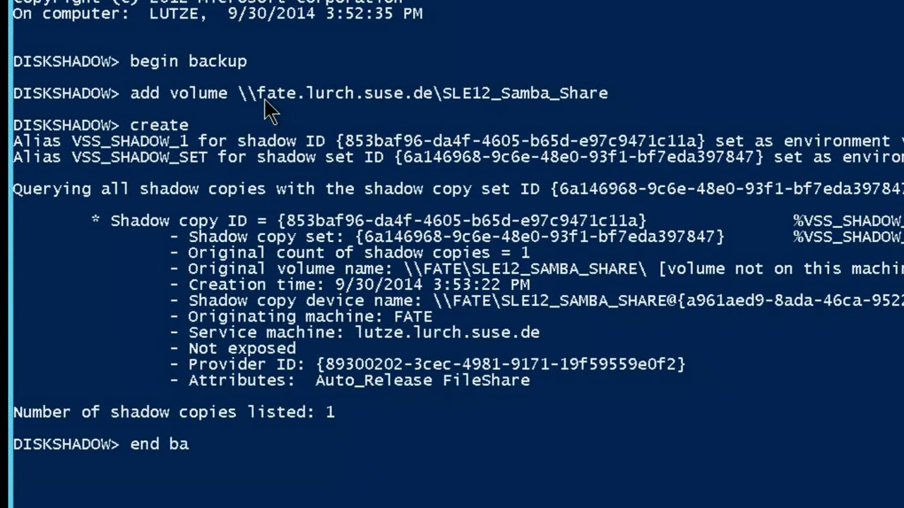
pyautogui.write('p')
pyautogui.press('Return')
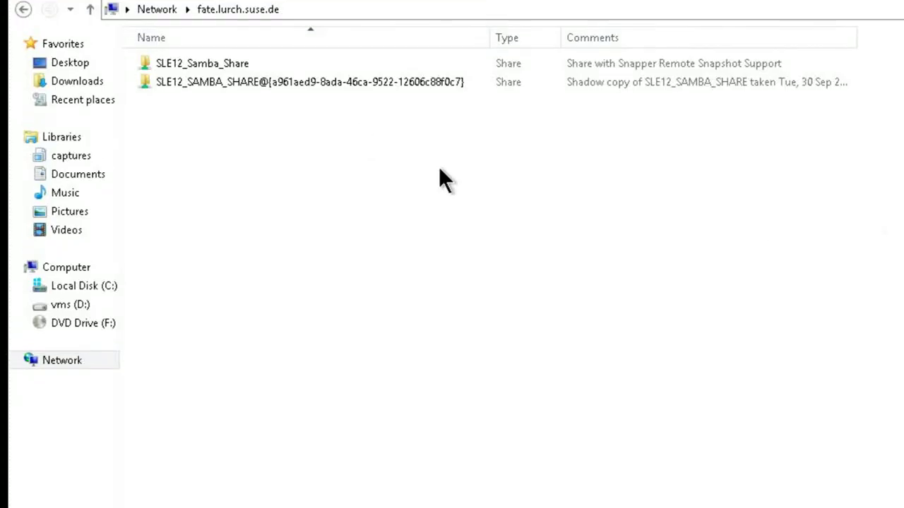
pyautogui.rightClick(303, 178)
pyautogui.click(360, 249)
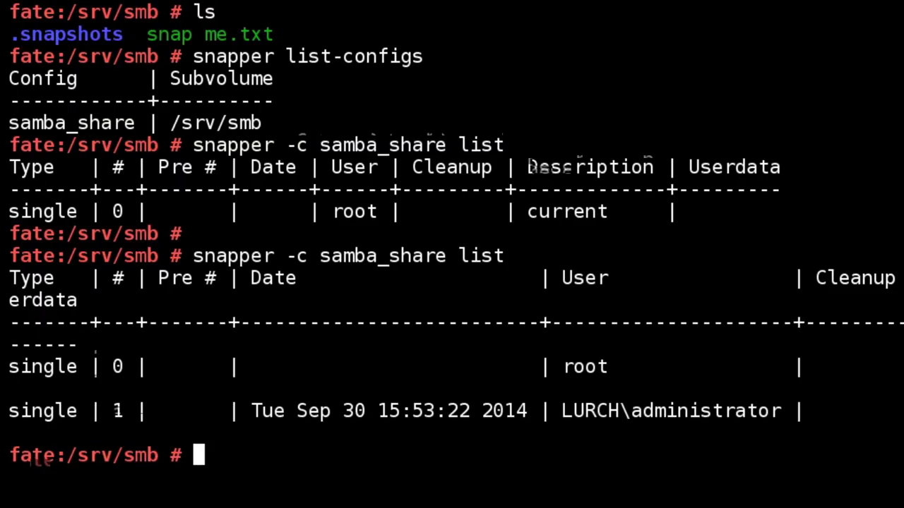
# Rerun snapper -c samba_share list to confirm only the current snapshot 0 remains
pyautogui.press('Return')
pyautogui.press('Up')
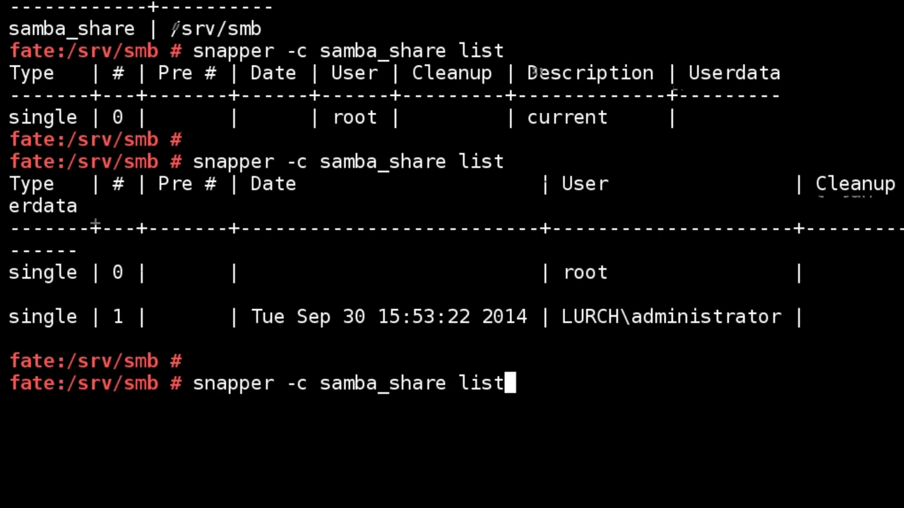
pyautogui.press('Return')
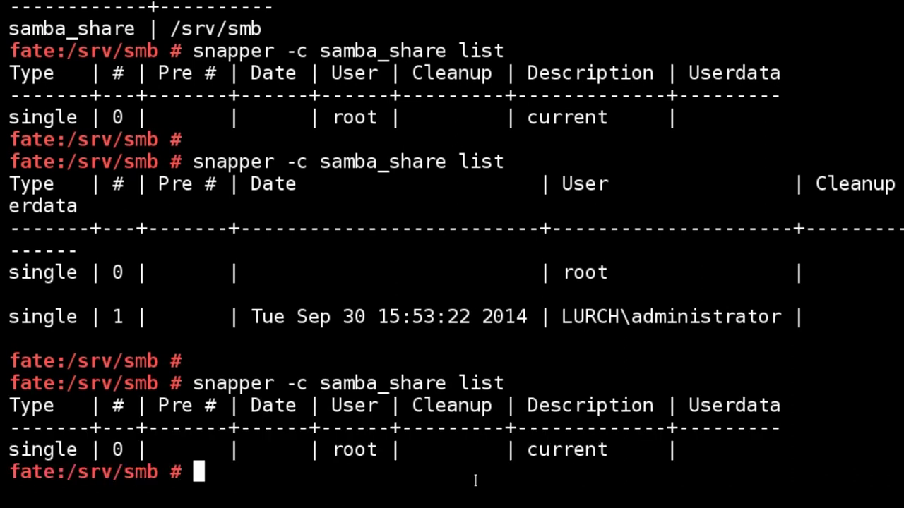
pyautogui.doubleClick(586, 449)
pyautogui.click(583, 475)
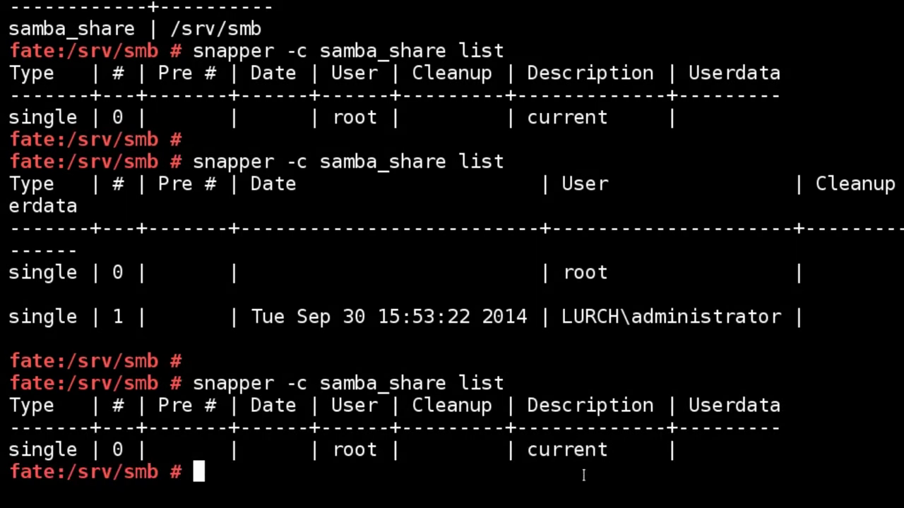